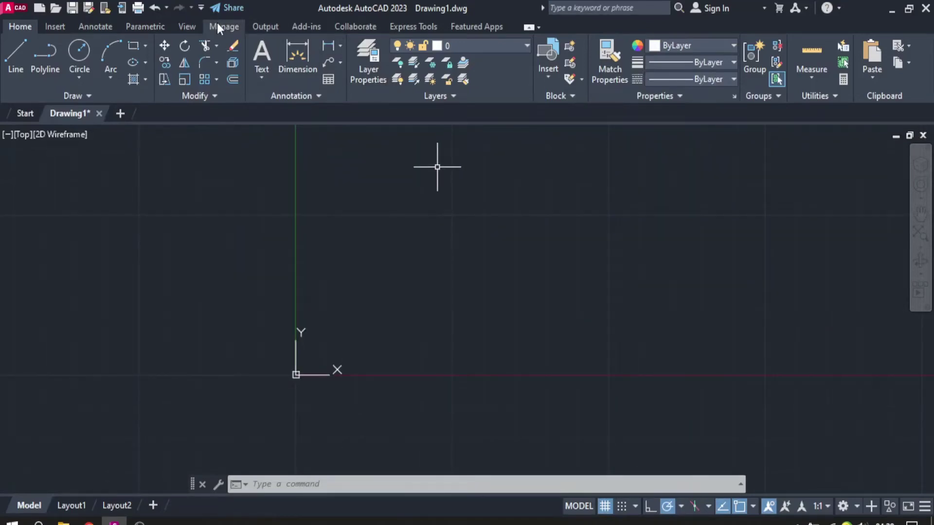
- Try Manage > Visual Basic Editor and follow the VBA-not-installed notice's download link
{"action": "left_click", "coordinate": [219, 27]}
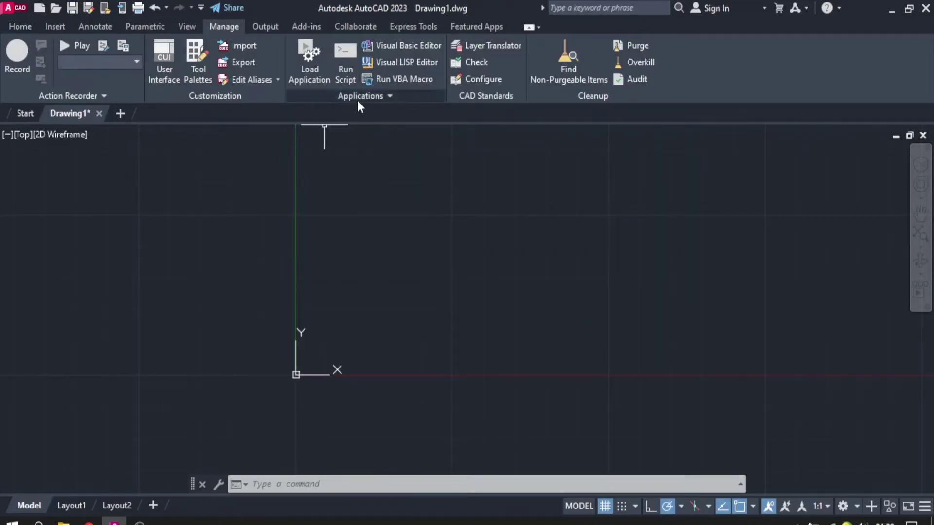
{"action": "left_click", "coordinate": [399, 47]}
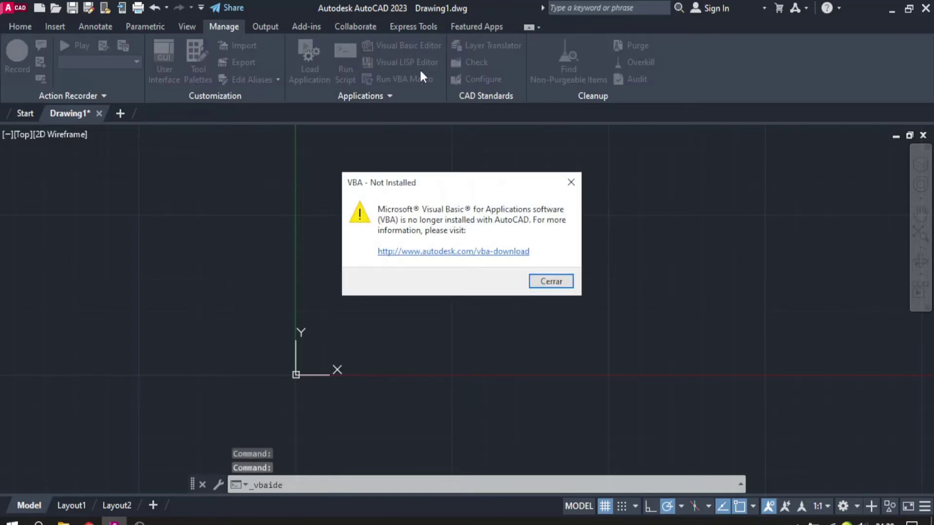
{"action": "left_click", "coordinate": [494, 254]}
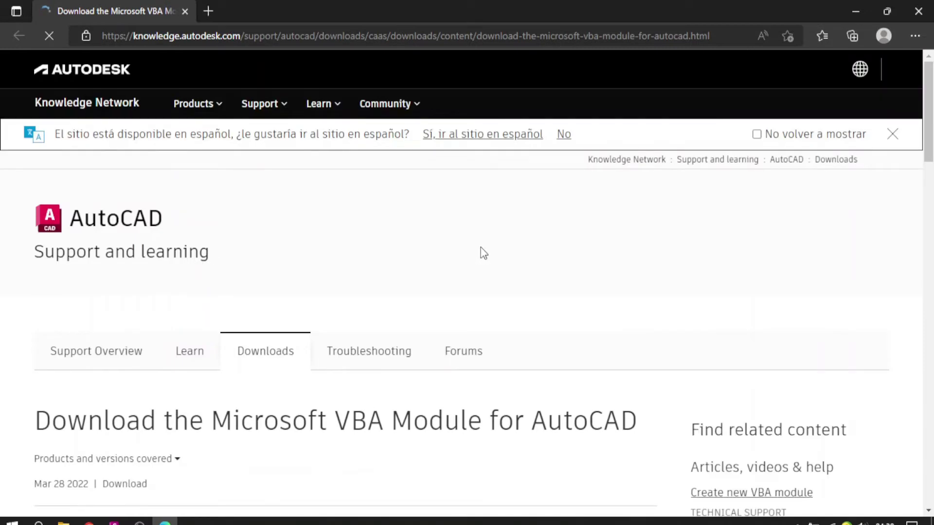
- Download 'AutoCAD 2023 VBA module 64-bit' from the 2023 Downloads section
{"action": "scroll", "coordinate": [482, 264], "scroll_direction": "down", "scroll_amount": 3}
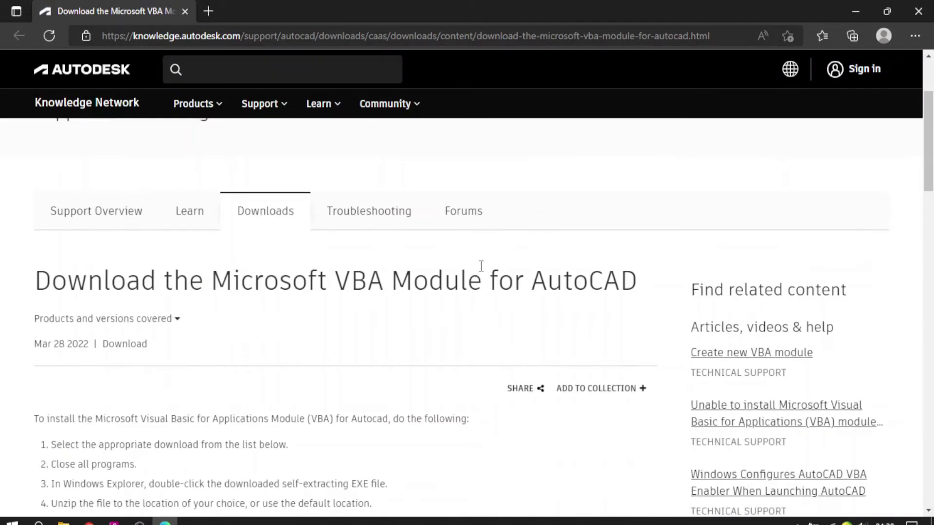
{"action": "scroll", "coordinate": [482, 264], "scroll_direction": "down", "scroll_amount": 5}
{"action": "scroll", "coordinate": [484, 264], "scroll_direction": "down", "scroll_amount": 4}
{"action": "scroll", "coordinate": [485, 264], "scroll_direction": "down", "scroll_amount": 3}
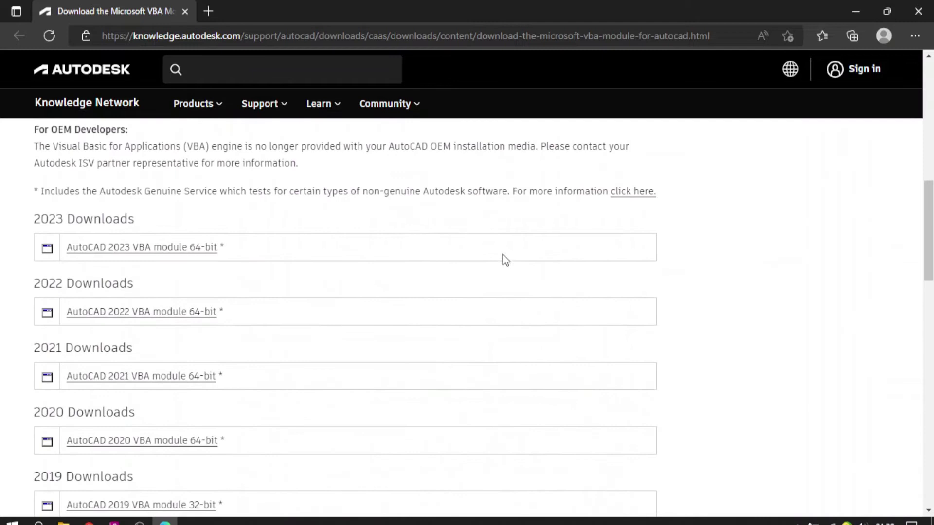
{"action": "left_click", "coordinate": [199, 254]}
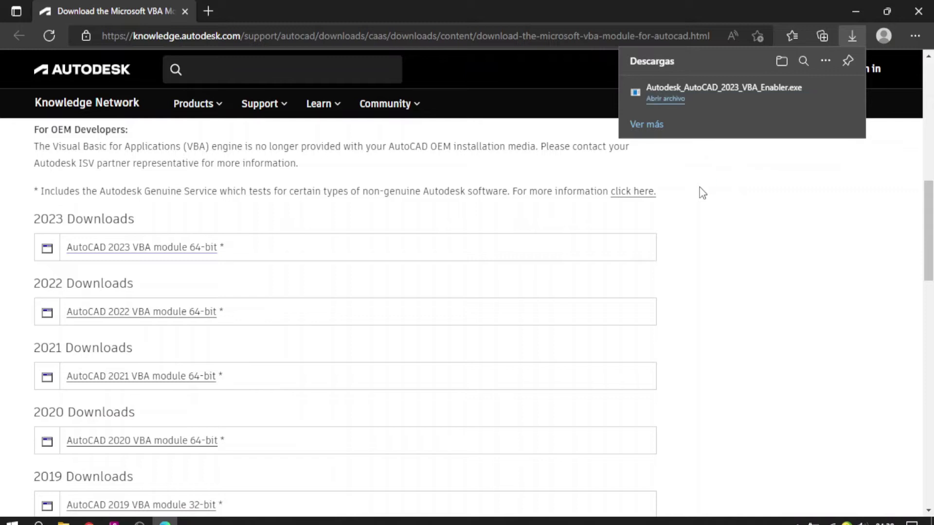
- Run Autodesk_AutoCAD_2023_VBA_Enabler.exe from Edge's downloads panel
{"action": "mouse_move", "coordinate": [730, 92]}
{"action": "left_click", "coordinate": [683, 109]}
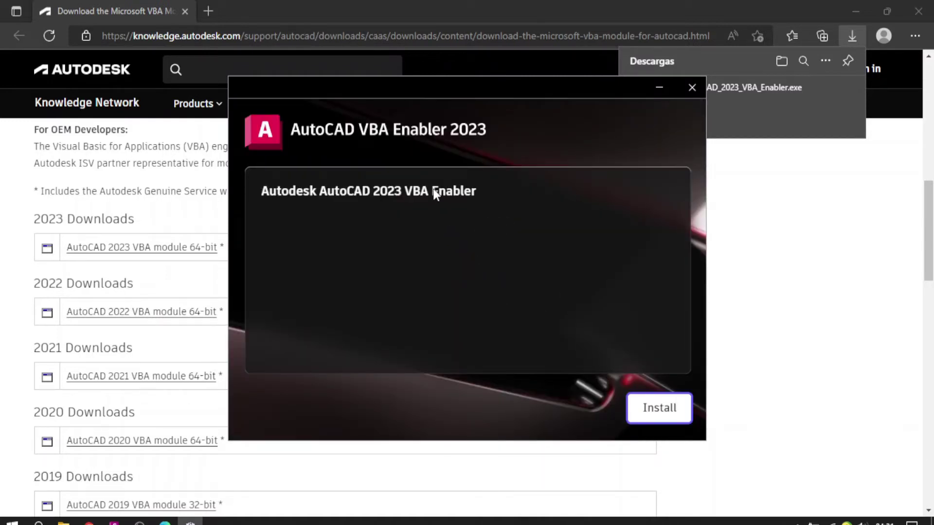
- Install the AutoCAD VBA Enabler 2023, dismiss the completion notice, and finish the installer
{"action": "left_click", "coordinate": [656, 410]}
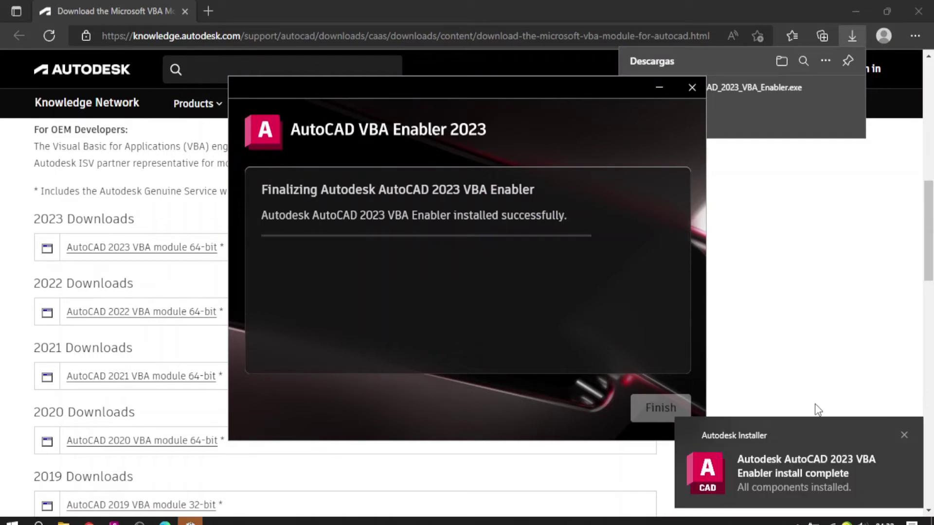
{"action": "left_click", "coordinate": [905, 435]}
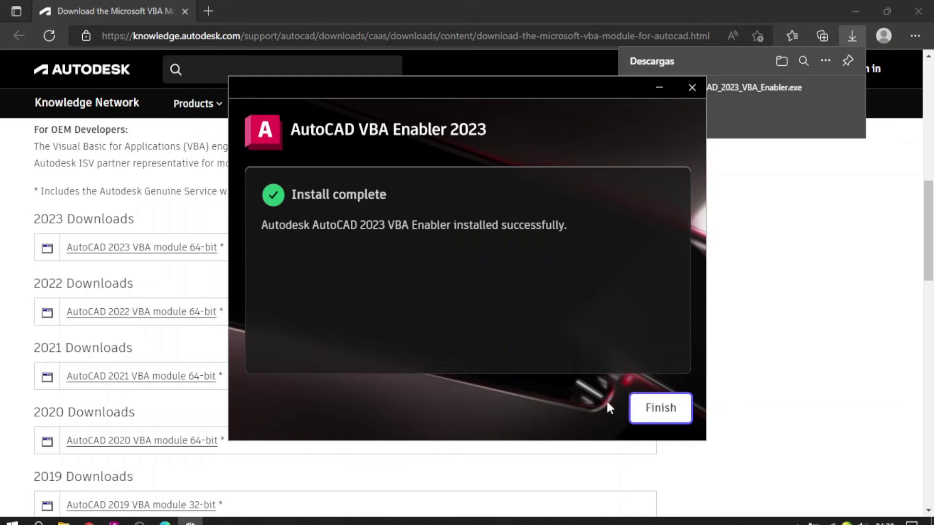
{"action": "left_click", "coordinate": [638, 405]}
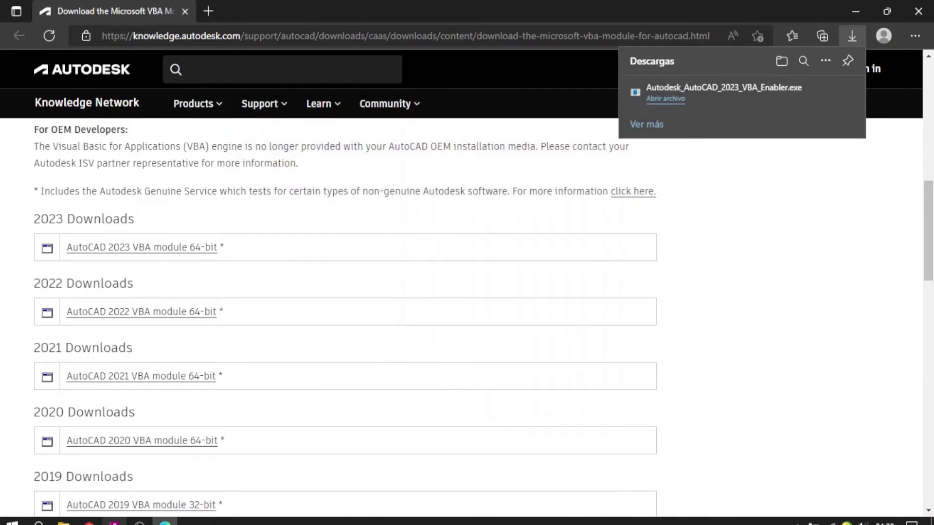
- Close the VBA notice, quit AutoCAD without saving Drawing1, and bring up the Start menu
{"action": "left_click", "coordinate": [146, 487]}
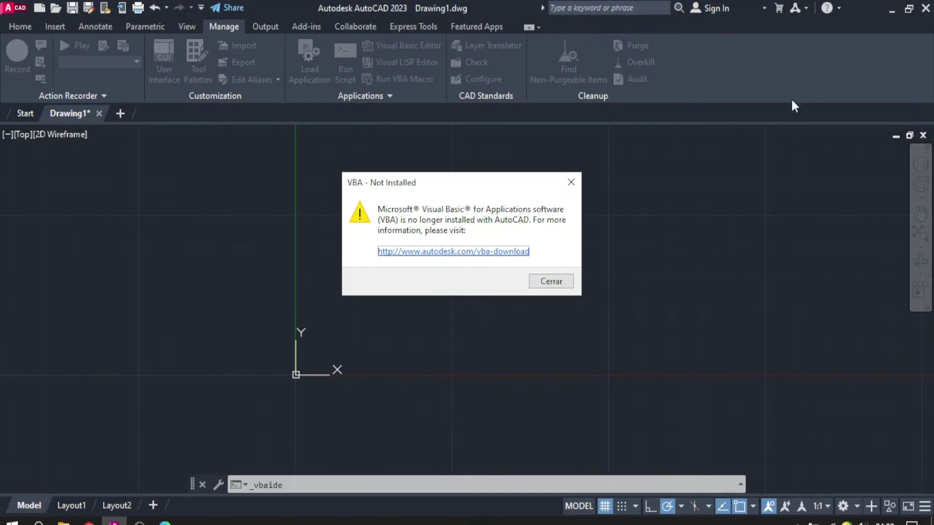
{"action": "left_click", "coordinate": [571, 183]}
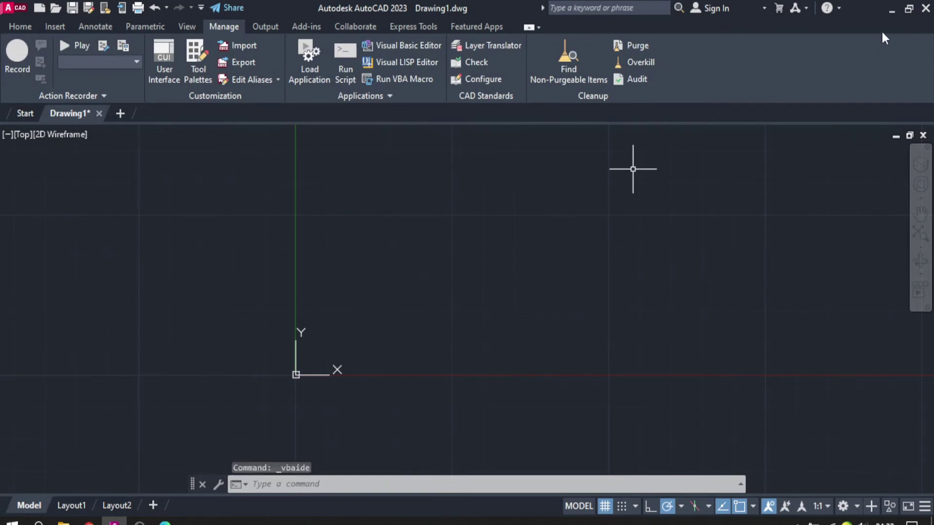
{"action": "left_click", "coordinate": [925, 8]}
{"action": "left_click", "coordinate": [464, 294]}
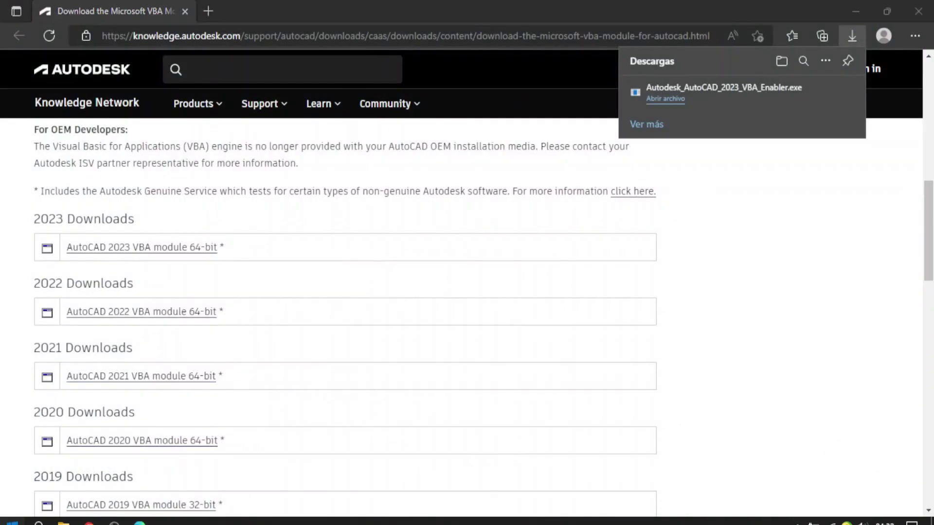
{"action": "left_click", "coordinate": [10, 521]}
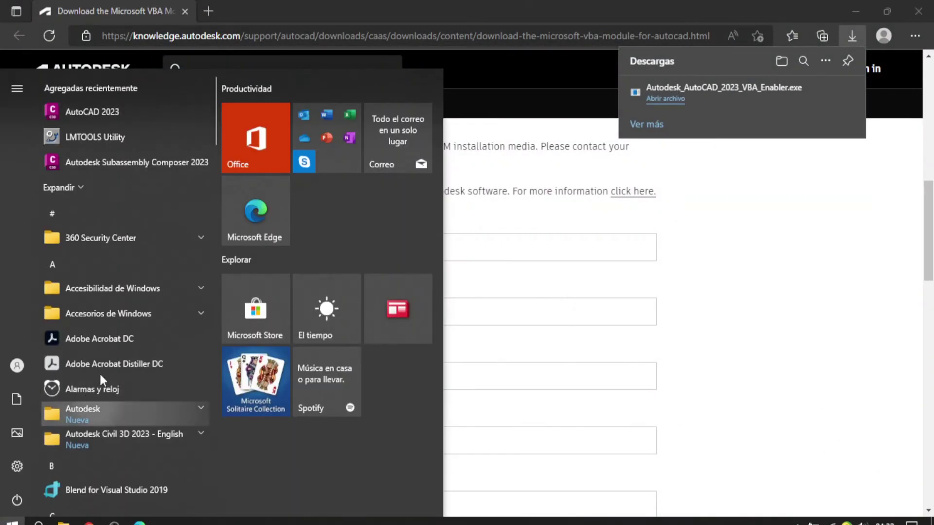
- Relaunch AutoCAD 2023 from Recently added in the Start menu
{"action": "left_click", "coordinate": [115, 106]}
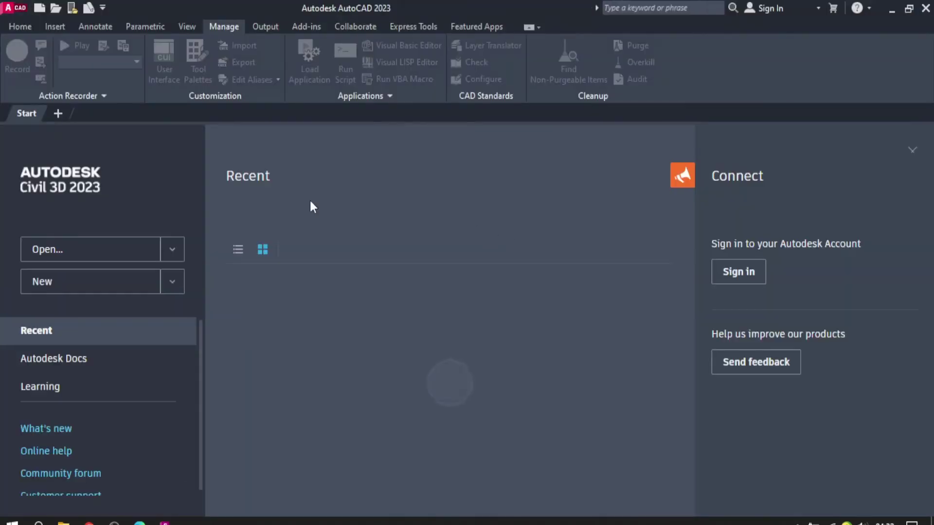
- Start a new drawing with Grid on and launch Manage > Visual Basic Editor
{"action": "left_click", "coordinate": [120, 280]}
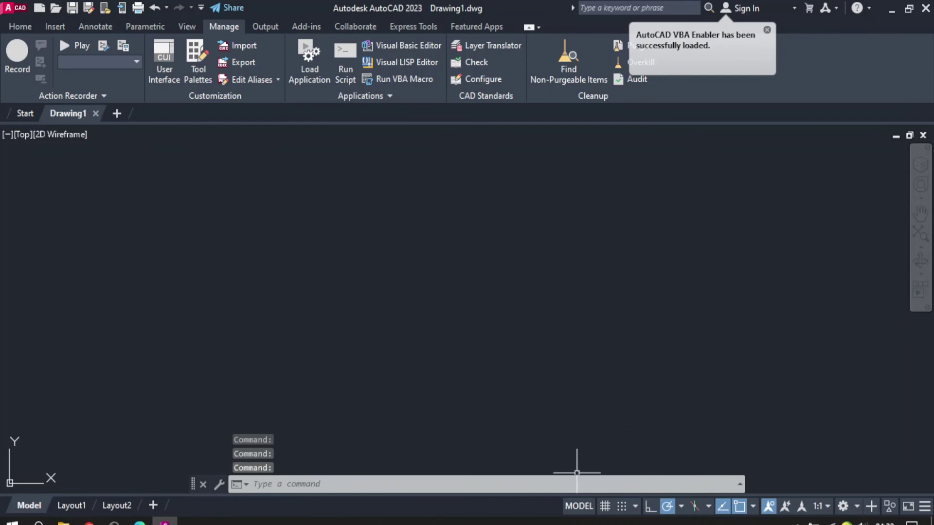
{"action": "left_click", "coordinate": [605, 509]}
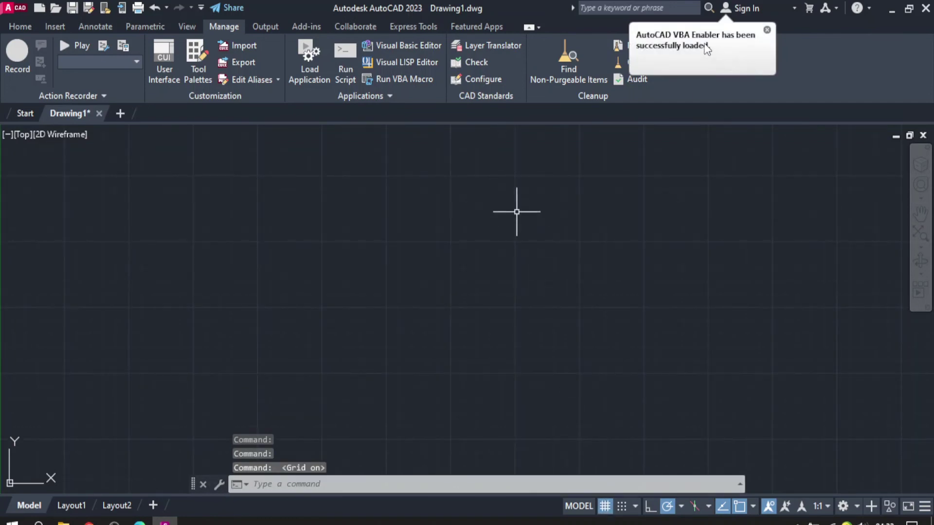
{"action": "left_click", "coordinate": [373, 45]}
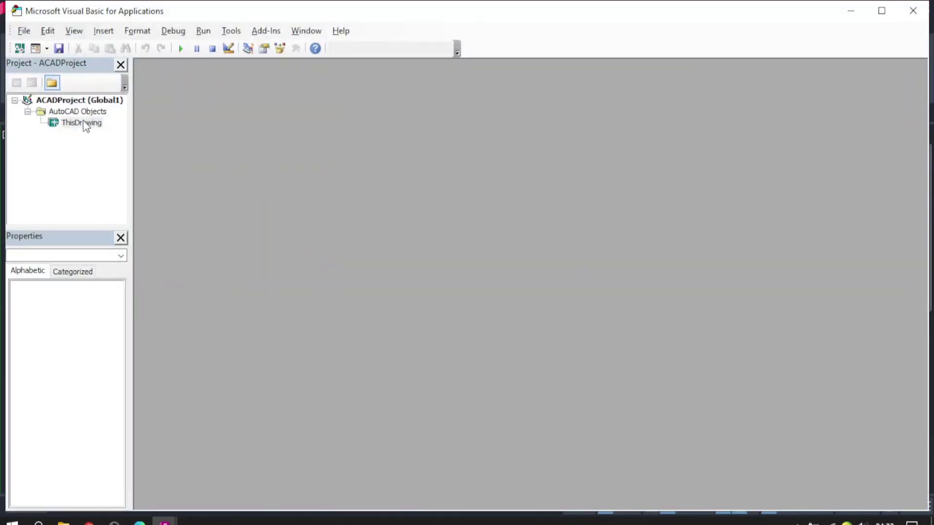
- Open the code window for ThisDrawing via View Code
{"action": "right_click", "coordinate": [84, 125]}
{"action": "left_click", "coordinate": [108, 133]}
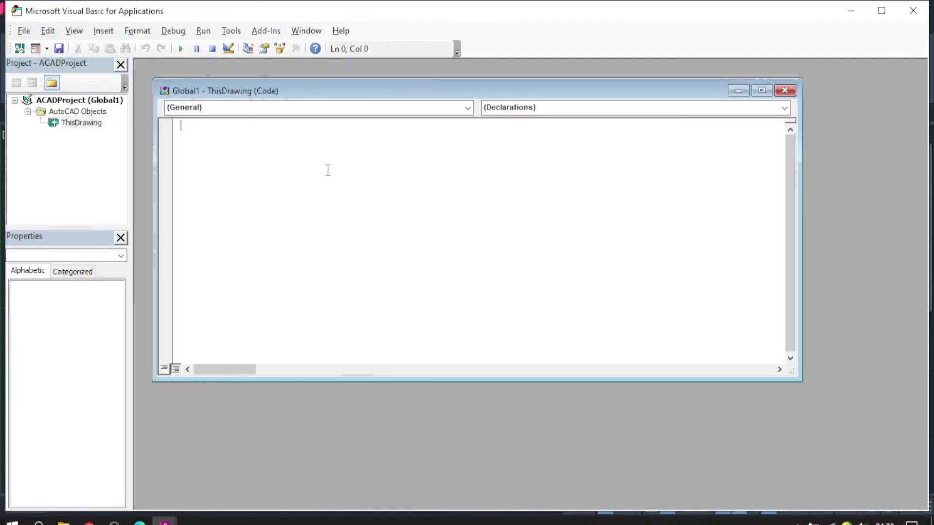
{"action": "mouse_move", "coordinate": [483, 107]}
{"action": "left_mouse_down"}
{"action": "mouse_move", "coordinate": [483, 118]}
{"action": "mouse_move", "coordinate": [481, 82]}
{"action": "left_mouse_up"}
- Enter 'sub main' in ThisDrawing to create an empty Sub main() procedure
{"action": "type", "text": "sun"}
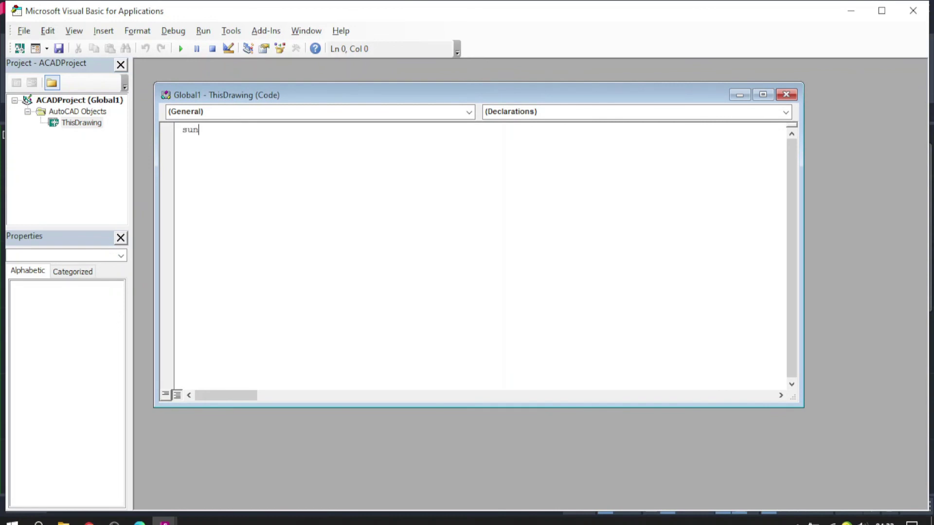
{"action": "key", "text": "BackSpace"}
{"action": "left_click", "coordinate": [481, 84]}
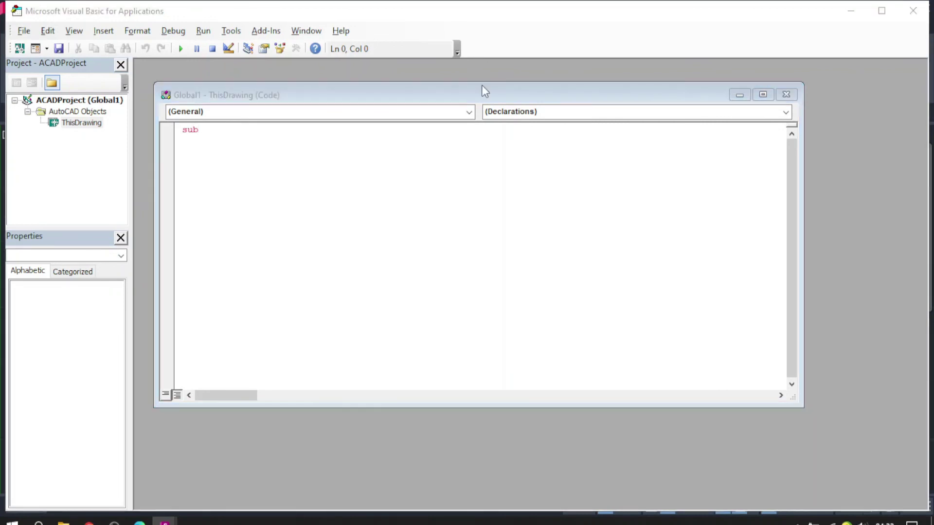
{"action": "key", "text": "Return"}
{"action": "type", "text": "ma"}
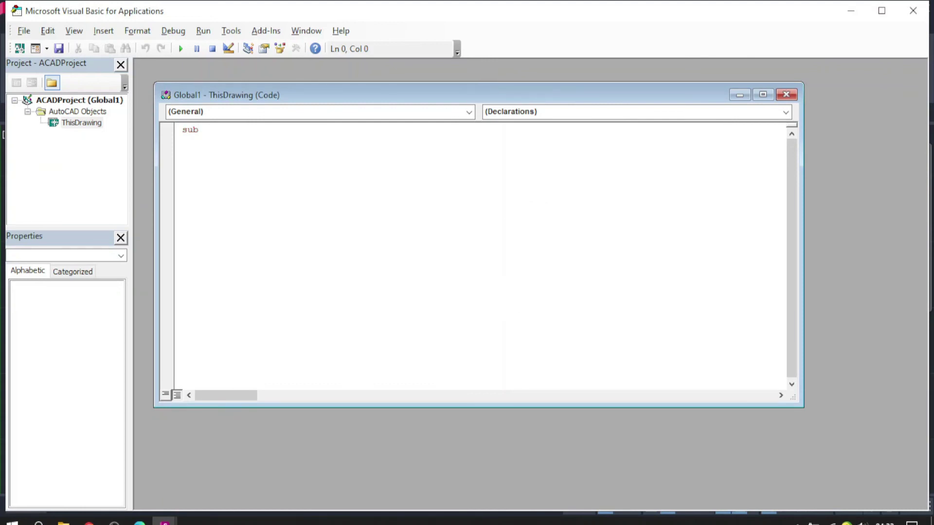
{"action": "type", "text": "in"}
{"action": "key", "text": "BackSpace"}
{"action": "key", "text": "BackSpace"}
{"action": "type", "text": "in"}
{"action": "key", "text": "Return"}
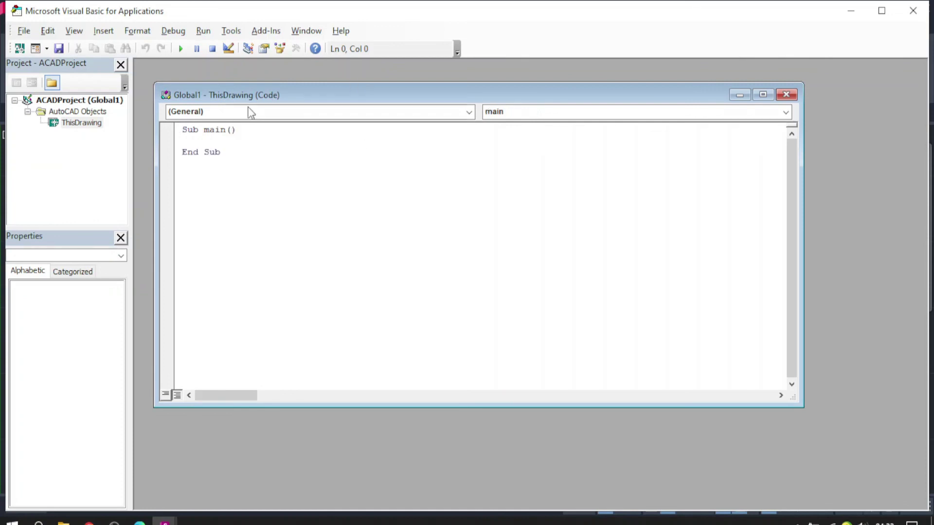
{"action": "left_click", "coordinate": [181, 48]}
{"action": "left_click_drag", "start_coordinate": [328, 95], "coordinate": [329, 73]}
{"action": "left_click", "coordinate": [504, 397]}
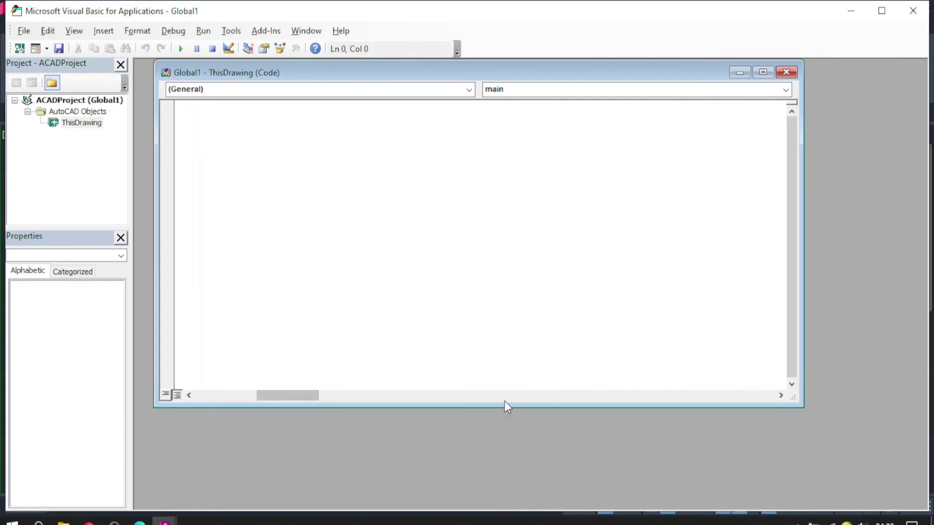